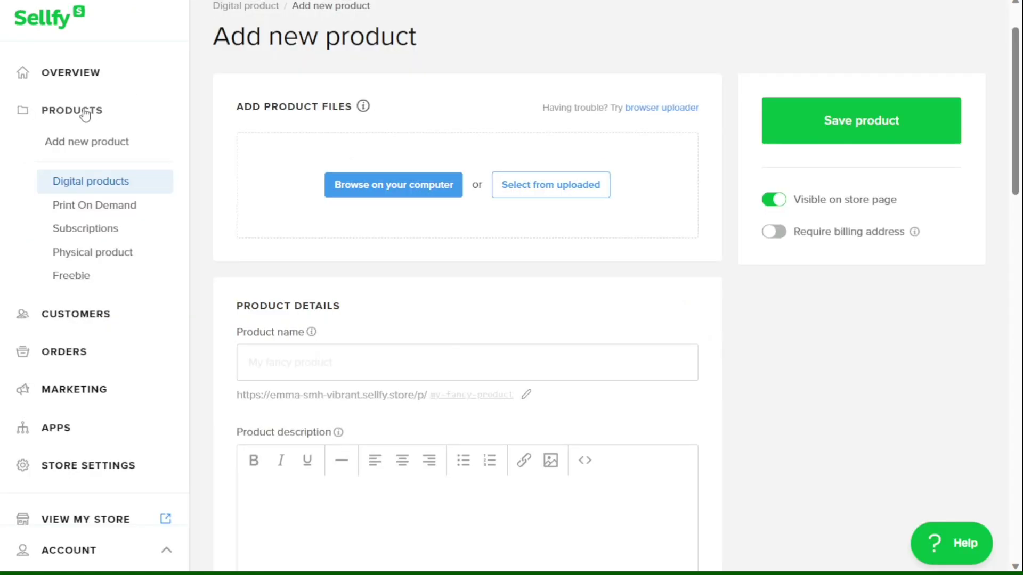
Step: Open PRODUCTS to show the product types available to add
{"action": "left_click", "coordinate": [74, 112]}
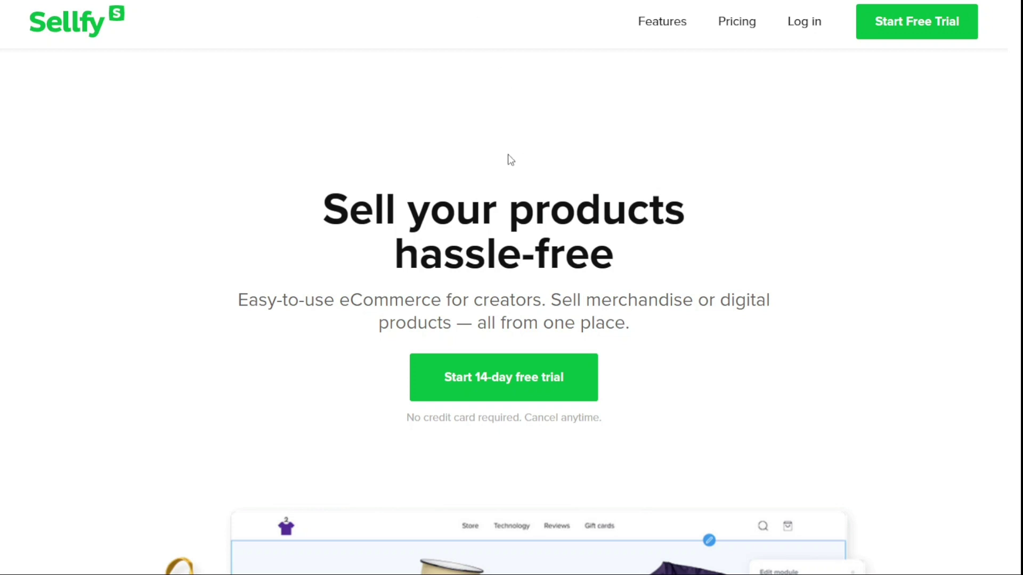
Step: Answer the products, category and audience questions with Education and Less than 10,000, then start the 14-day trial
{"action": "left_click_drag", "start_coordinate": [403, 422], "coordinate": [607, 422]}
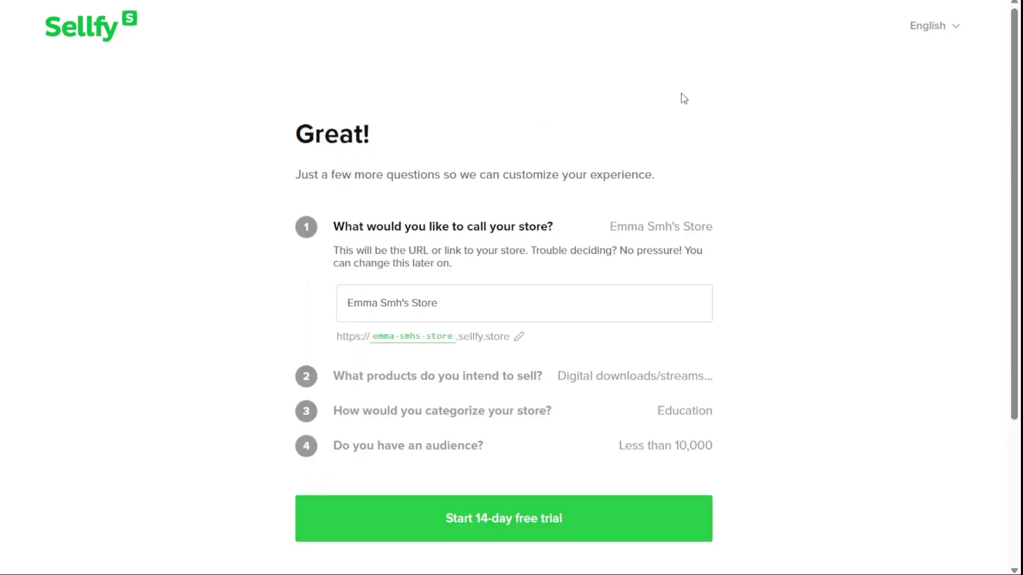
{"action": "left_click", "coordinate": [521, 380]}
{"action": "scroll", "coordinate": [518, 376], "scroll_direction": "down", "scroll_amount": 5}
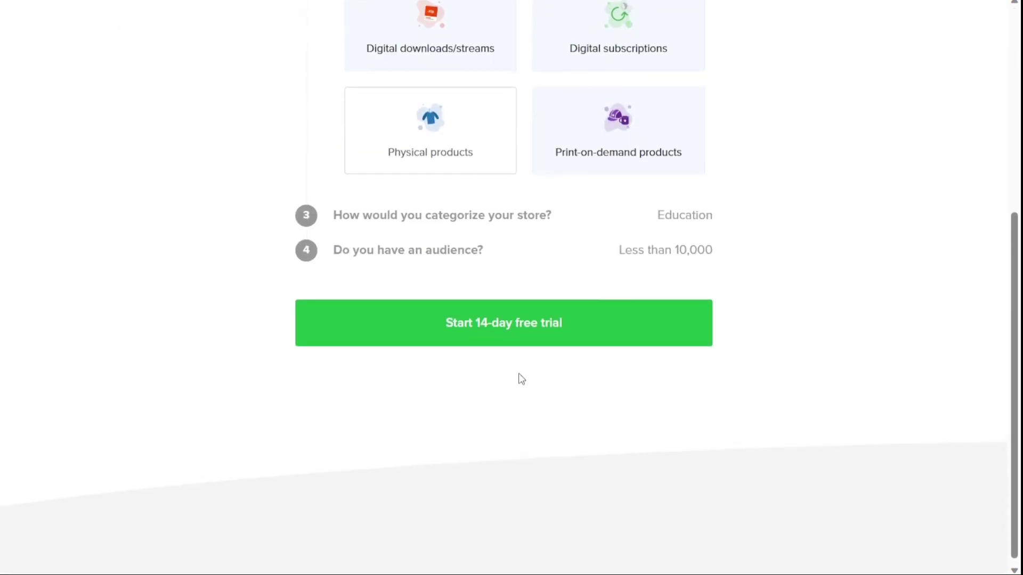
{"action": "left_click", "coordinate": [479, 214]}
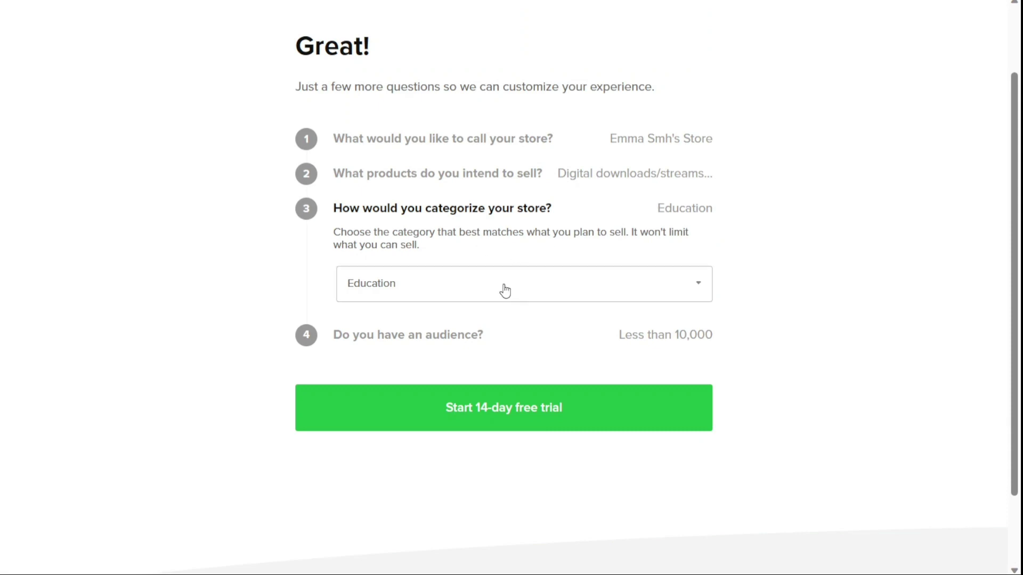
{"action": "left_click", "coordinate": [444, 338]}
{"action": "scroll", "coordinate": [444, 340], "scroll_direction": "down", "scroll_amount": 5}
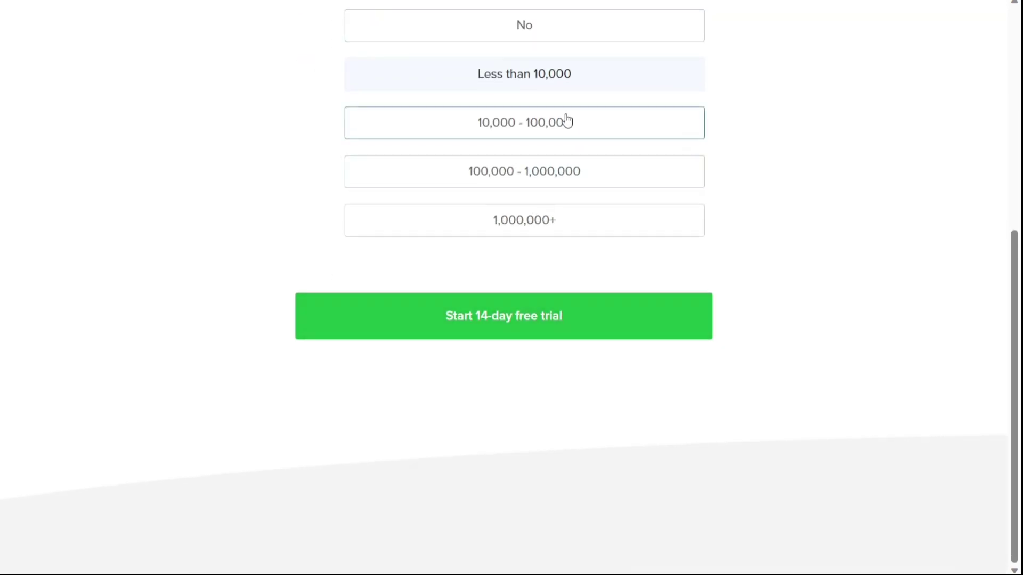
{"action": "left_click", "coordinate": [529, 89]}
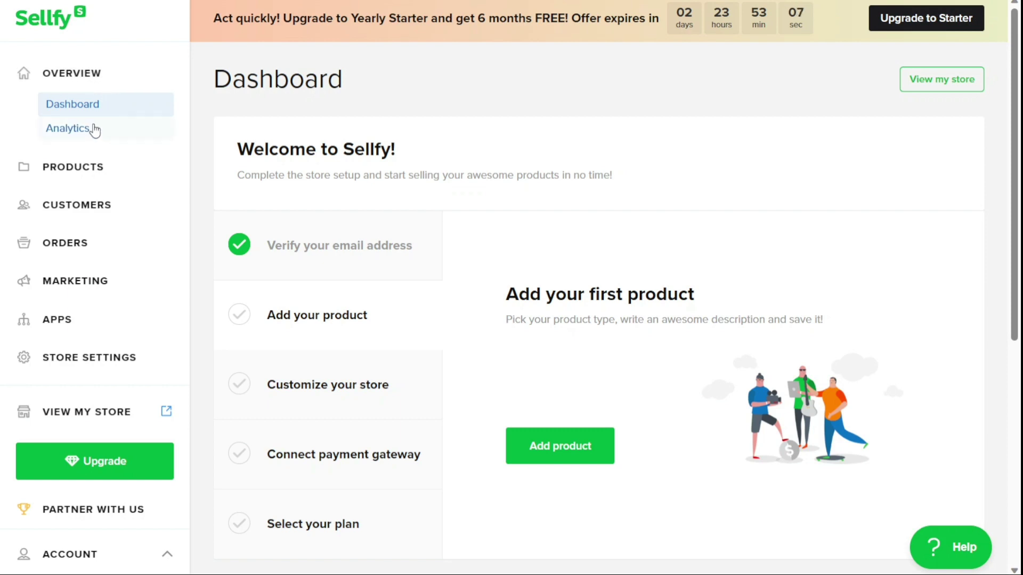
Step: View the Overview Analytics page, then open Add new product
{"action": "left_click", "coordinate": [103, 138]}
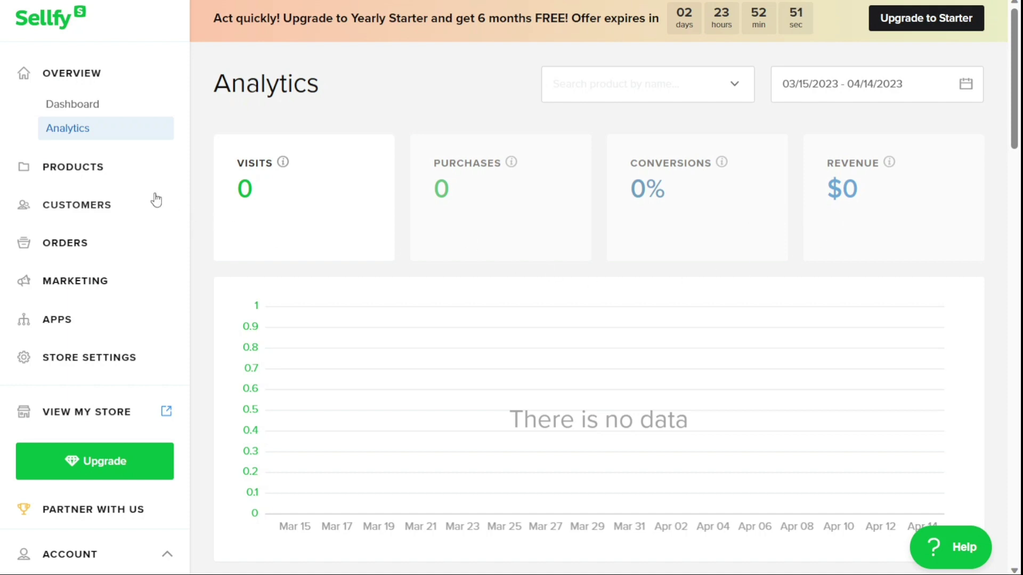
{"action": "left_click", "coordinate": [108, 166]}
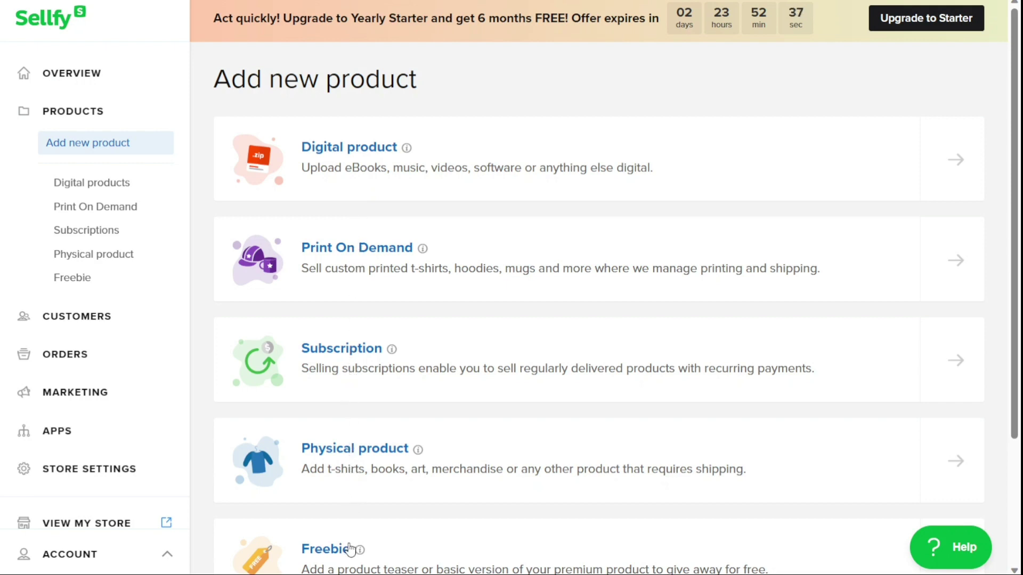
Step: Check the empty Customers and All orders lists, then open Orders Export
{"action": "left_click", "coordinate": [99, 319]}
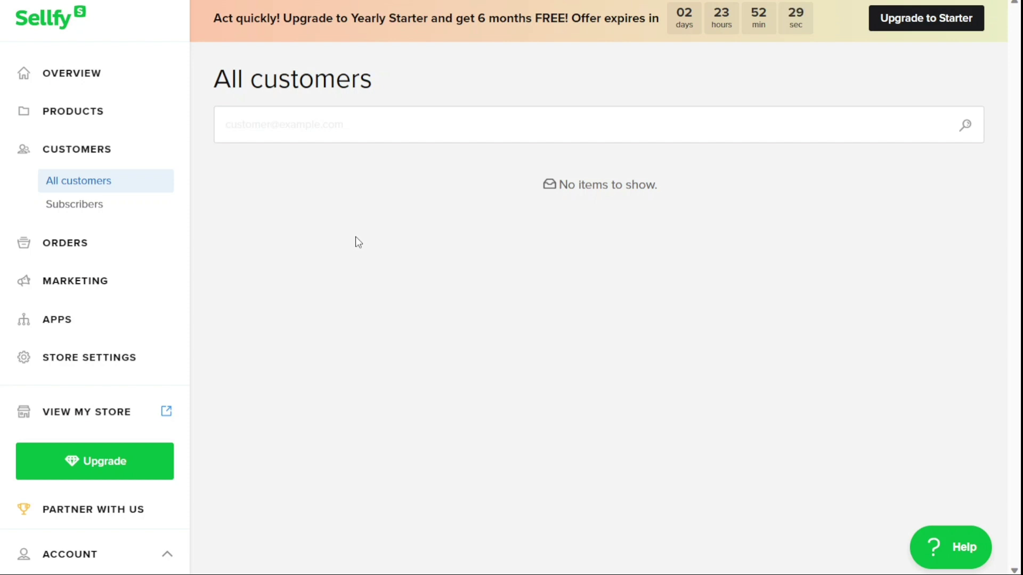
{"action": "left_click", "coordinate": [108, 248]}
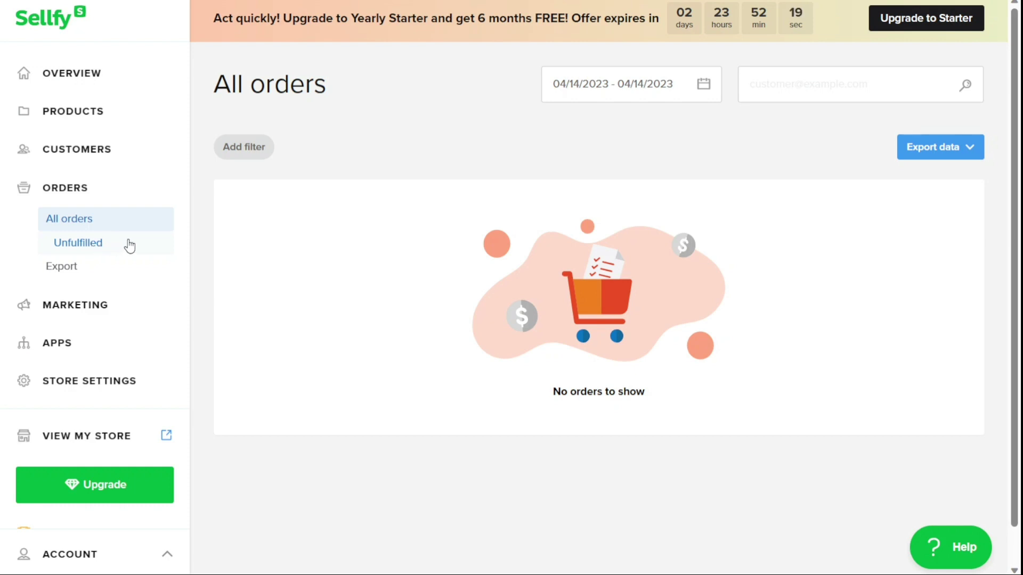
{"action": "left_click", "coordinate": [92, 277]}
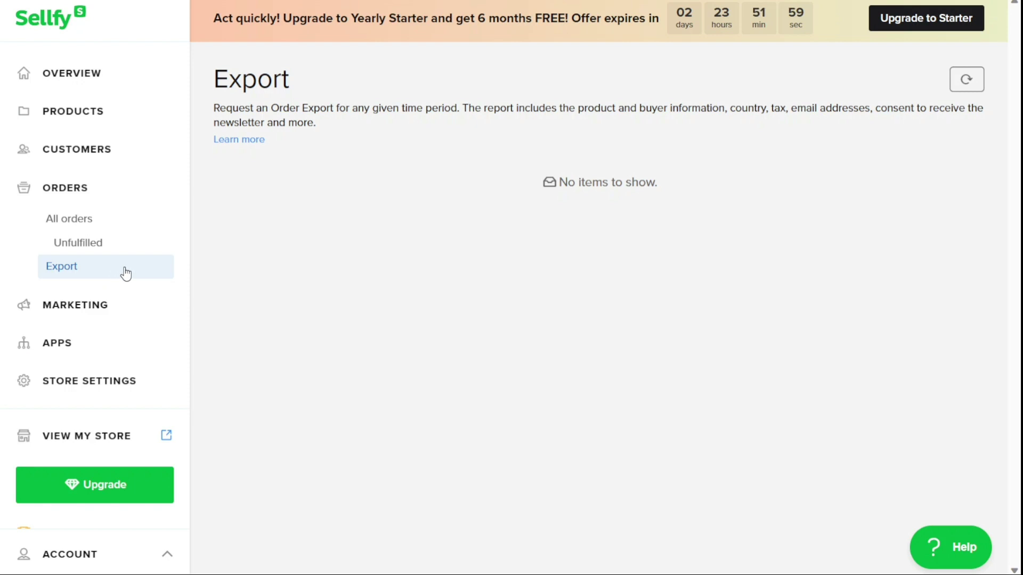
Step: Open Marketing features listing Email marketing, Coupons & discounts, Cart abandonment and Upselling
{"action": "left_click", "coordinate": [109, 315]}
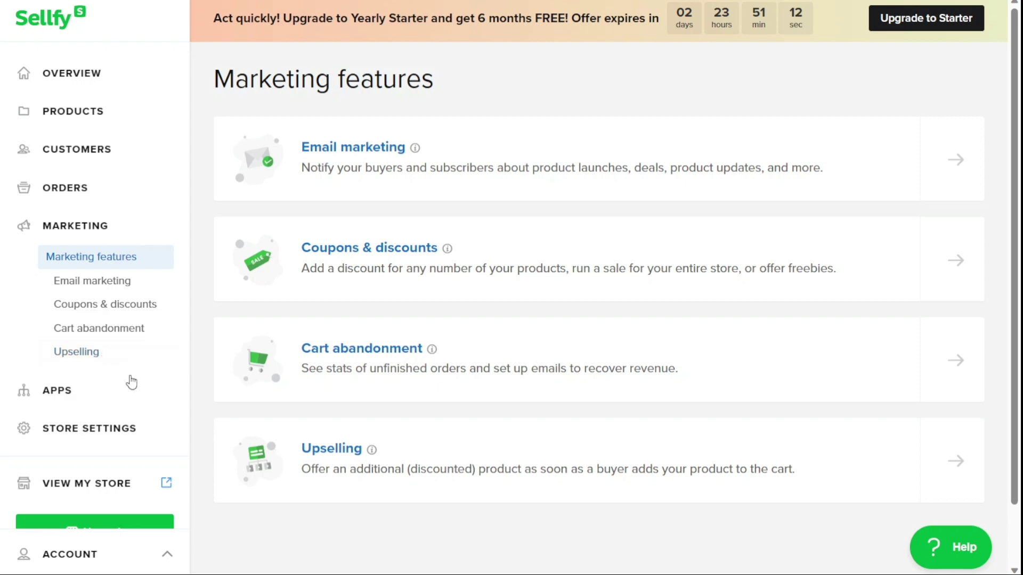
Step: Browse All apps integrations such as Google Analytics, Facebook Pixel, Zapier and Patreon
{"action": "left_click", "coordinate": [119, 401]}
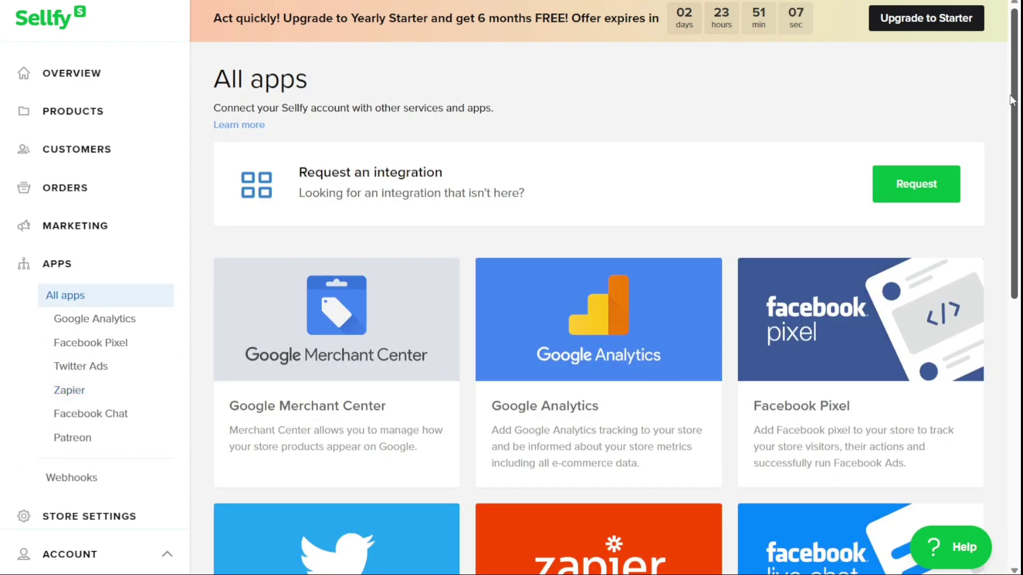
{"action": "mouse_move", "coordinate": [1014, 101]}
{"action": "left_mouse_down"}
{"action": "mouse_move", "coordinate": [1004, 349]}
{"action": "mouse_move", "coordinate": [992, 167]}
{"action": "mouse_move", "coordinate": [990, 212]}
{"action": "mouse_move", "coordinate": [1010, 324]}
{"action": "mouse_move", "coordinate": [997, 101]}
{"action": "left_mouse_up"}
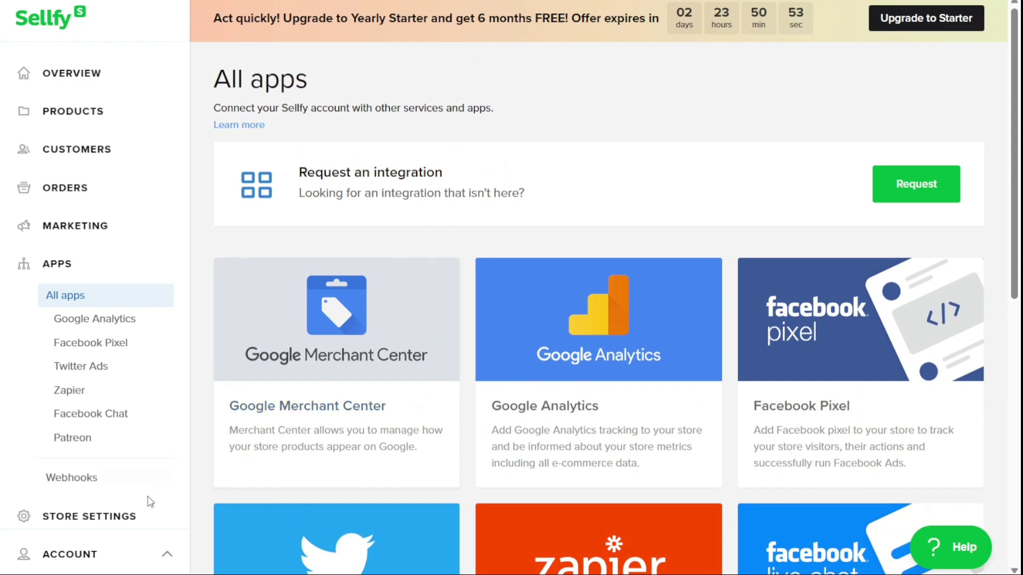
Step: Review the Customization and Payment settings pages, ending on Shipping settings
{"action": "left_click", "coordinate": [109, 520]}
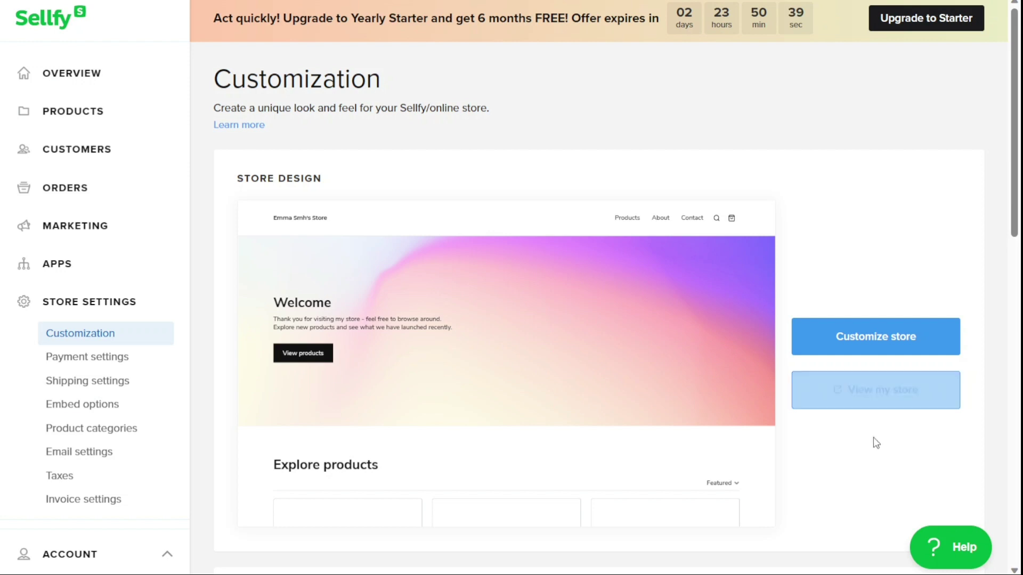
{"action": "scroll", "coordinate": [876, 464], "scroll_direction": "down", "scroll_amount": 9}
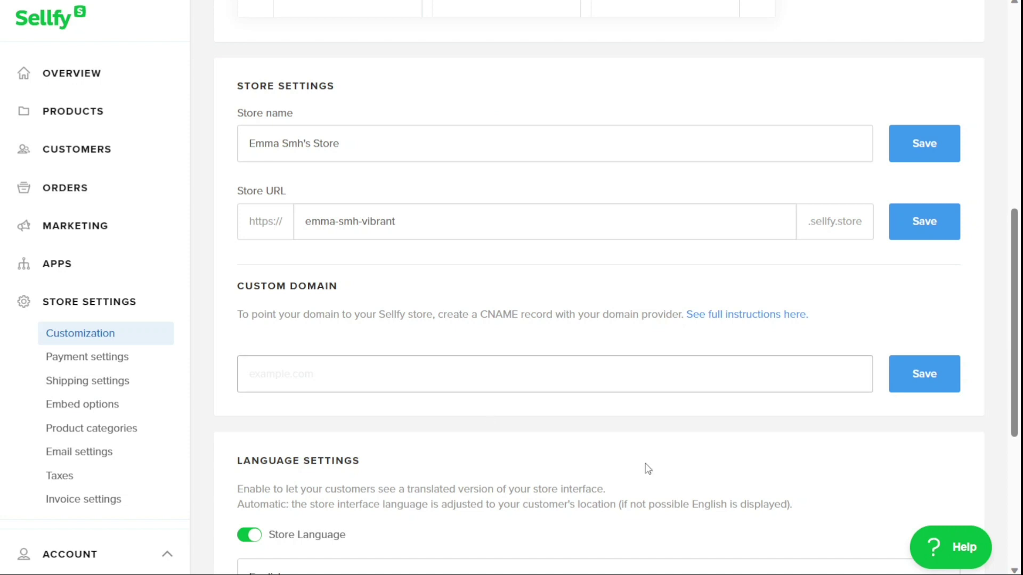
{"action": "left_click", "coordinate": [100, 357]}
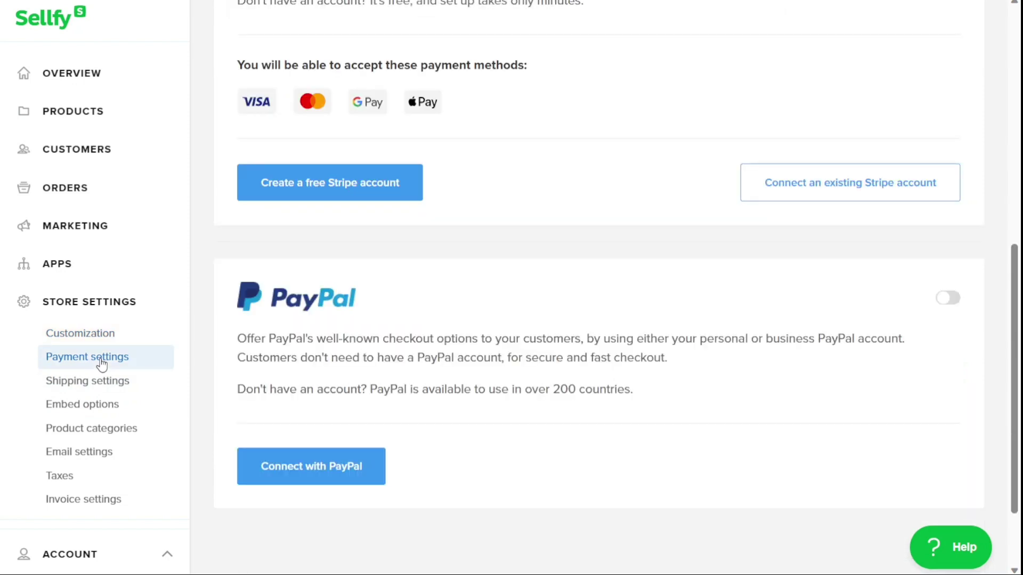
{"action": "left_click", "coordinate": [99, 392]}
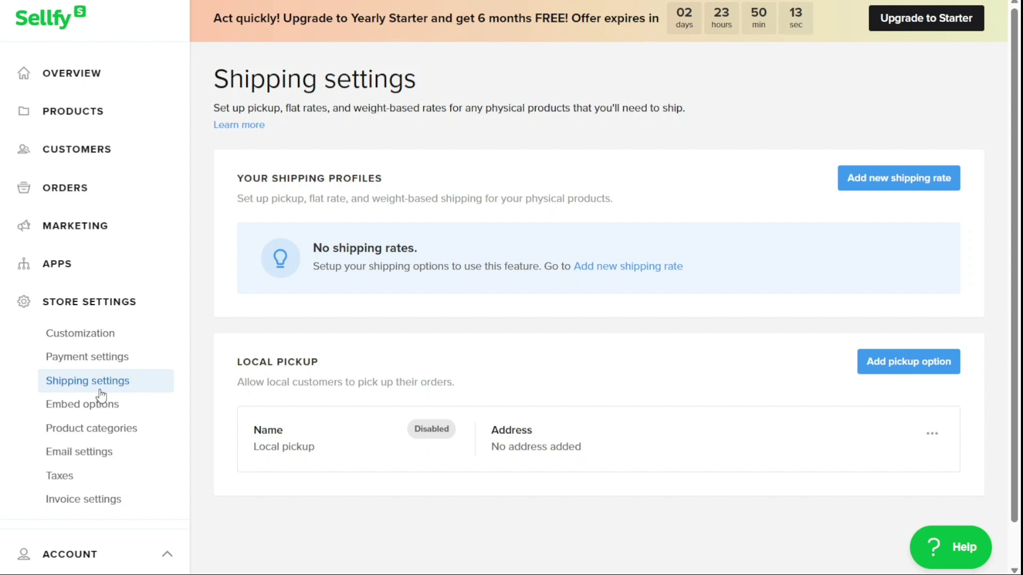
Step: Browse Embed, Product categories, Email, Tax and Invoice settings, then return to Customization
{"action": "left_click", "coordinate": [101, 408]}
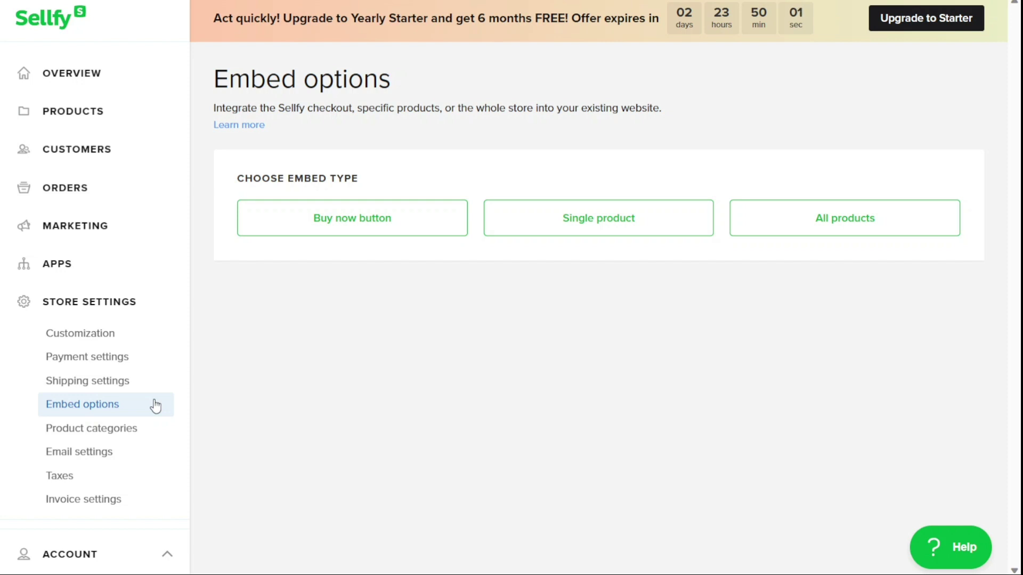
{"action": "left_click", "coordinate": [133, 434]}
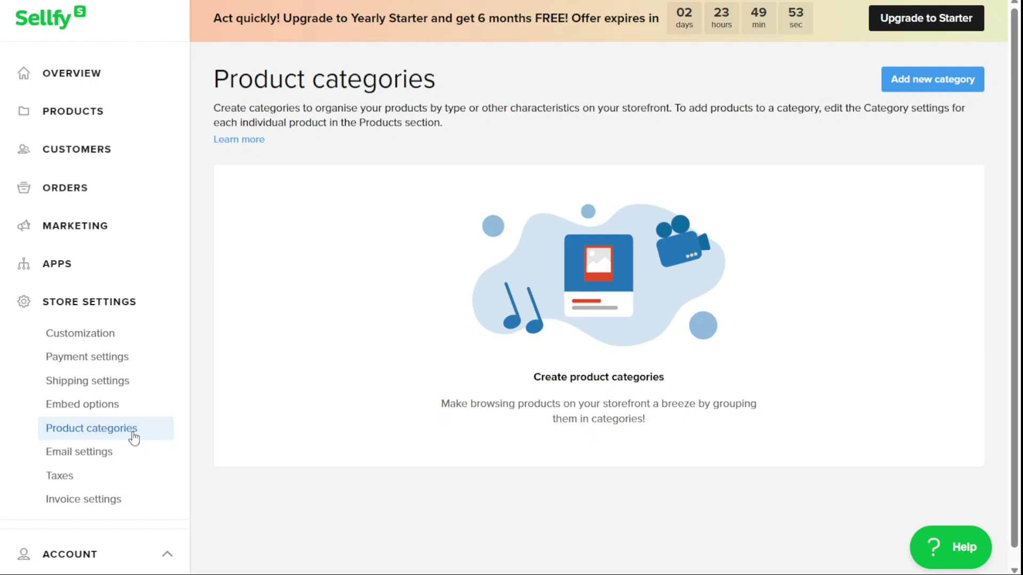
{"action": "left_click", "coordinate": [126, 451]}
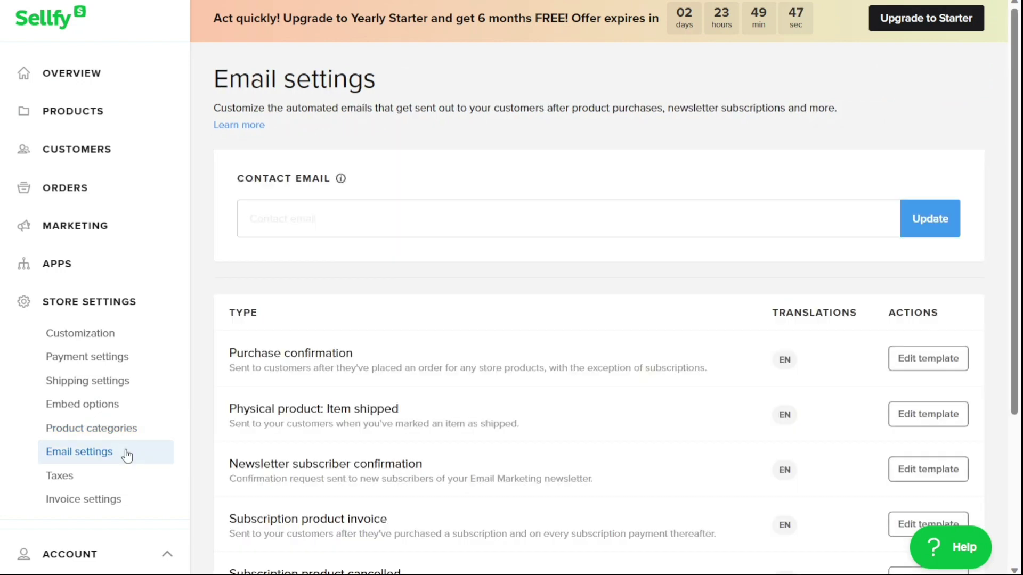
{"action": "left_click", "coordinate": [124, 486]}
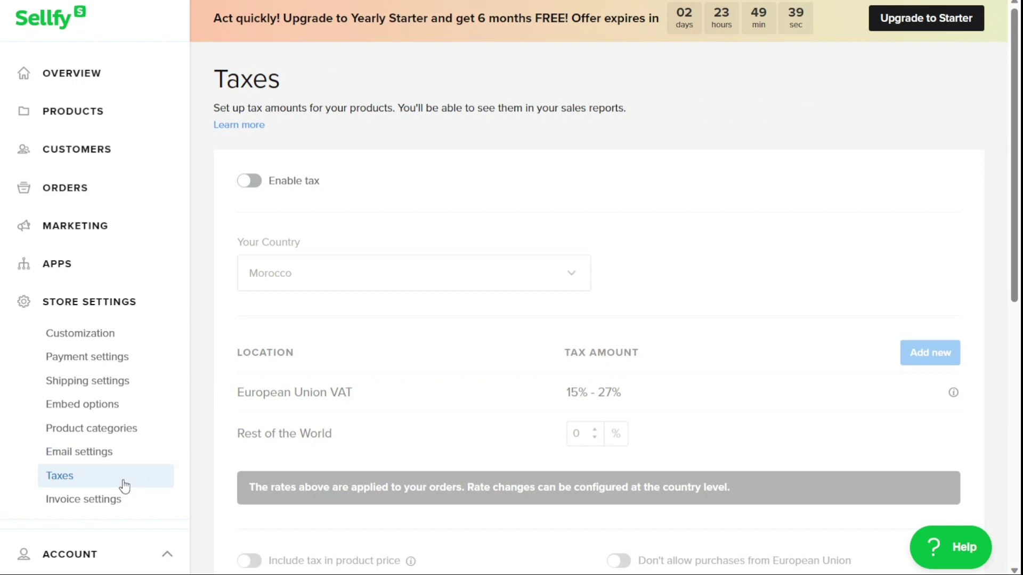
{"action": "left_click", "coordinate": [120, 507]}
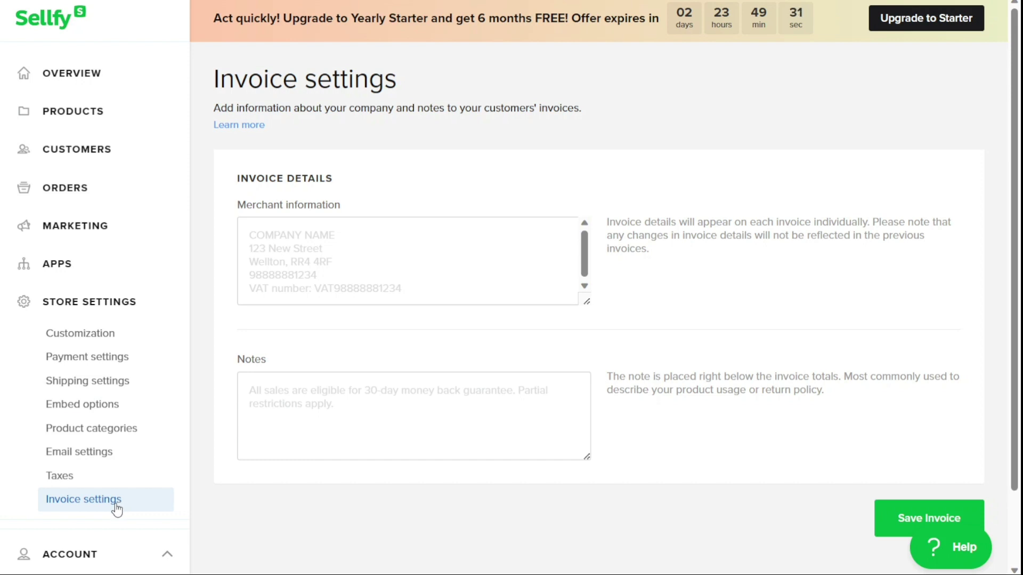
{"action": "left_click", "coordinate": [165, 557]}
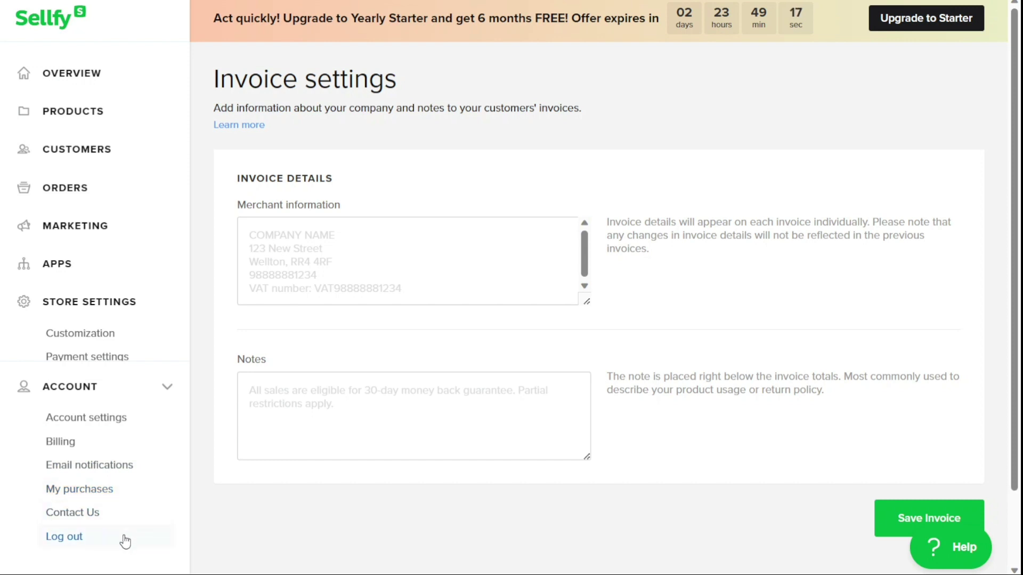
{"action": "left_click", "coordinate": [115, 333]}
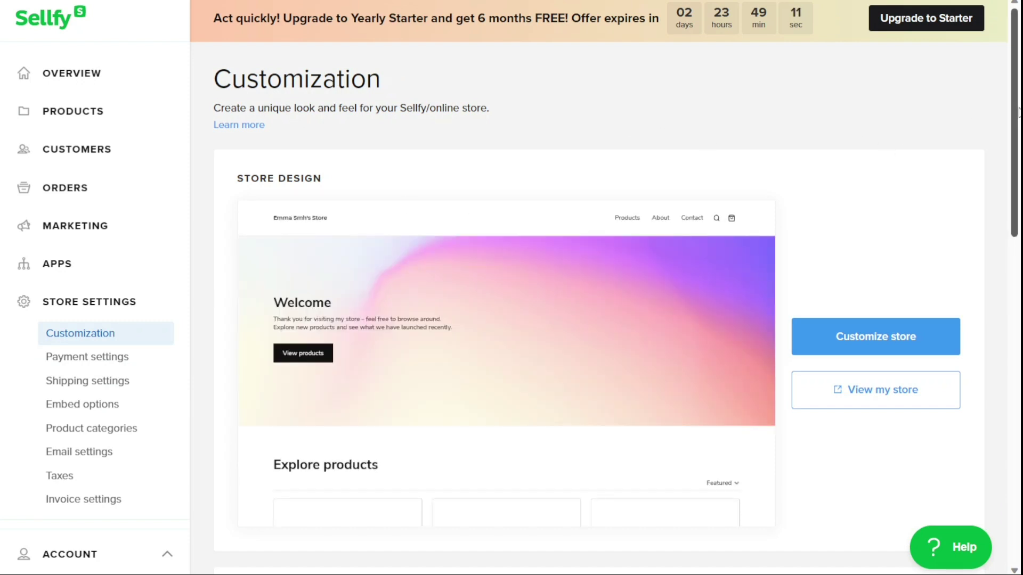
Step: Scroll through the store design preview on the Customization page
{"action": "scroll", "coordinate": [1016, 112], "scroll_direction": "down", "scroll_amount": 1}
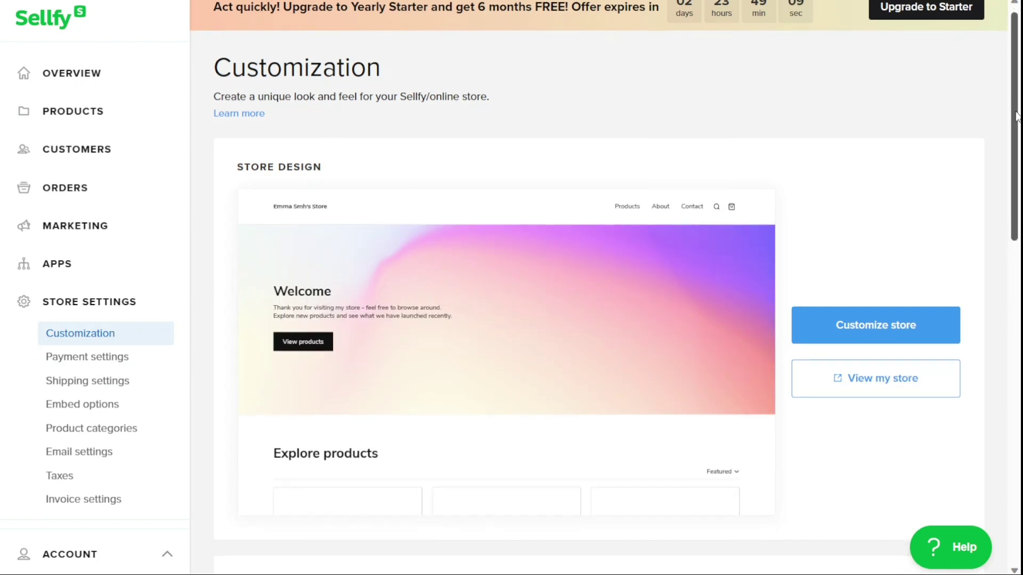
{"action": "scroll", "coordinate": [1015, 111], "scroll_direction": "up", "scroll_amount": 1}
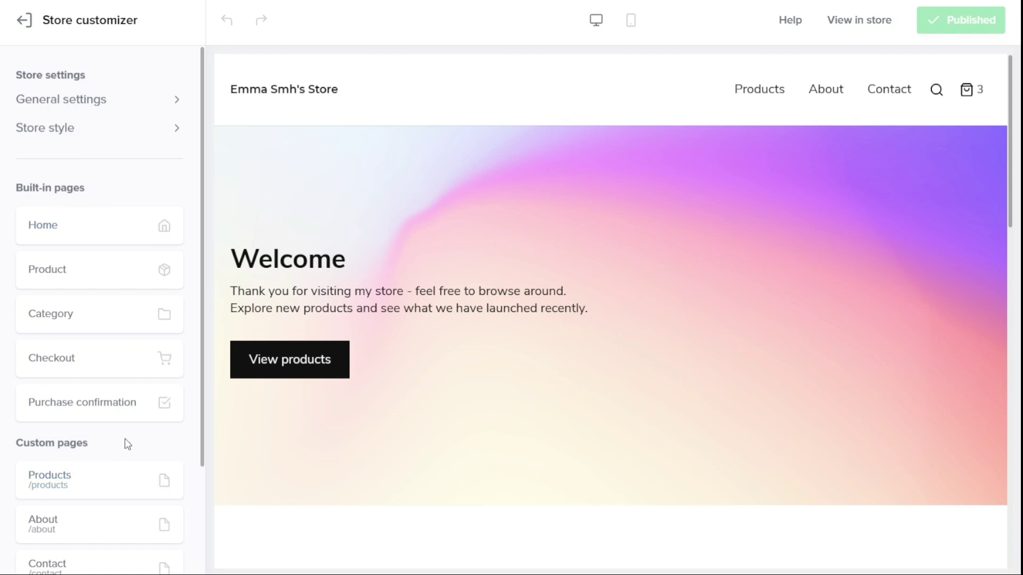
Step: Turn on the Hide "Powered by Sellfy" toggle in the customizer's General settings
{"action": "scroll", "coordinate": [125, 439], "scroll_direction": "down", "scroll_amount": 3}
{"action": "scroll", "coordinate": [126, 445], "scroll_direction": "up", "scroll_amount": 3}
{"action": "left_click", "coordinate": [112, 102]}
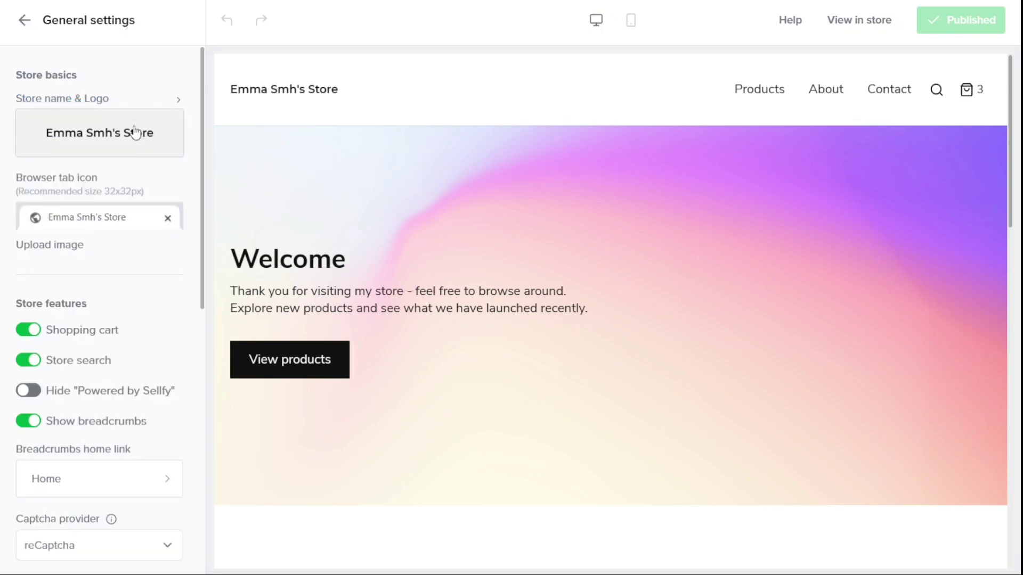
{"action": "left_click_drag", "start_coordinate": [202, 100], "coordinate": [181, 88]}
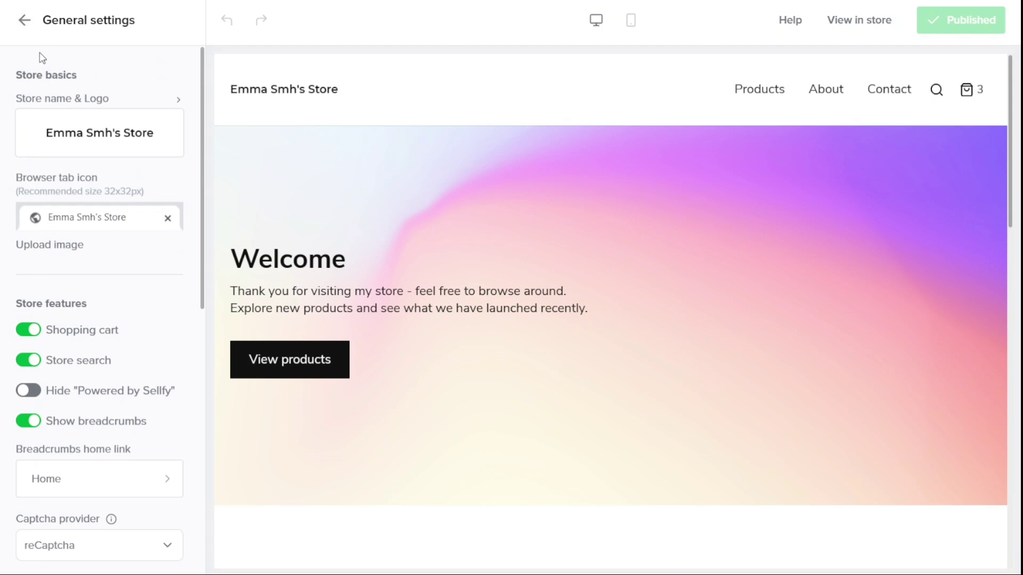
{"action": "left_click", "coordinate": [31, 391]}
Step: Review the Store style settings (Lumière default theme, 1200px page width), then return to the customizer list
{"action": "left_click", "coordinate": [25, 21]}
{"action": "left_click", "coordinate": [104, 134]}
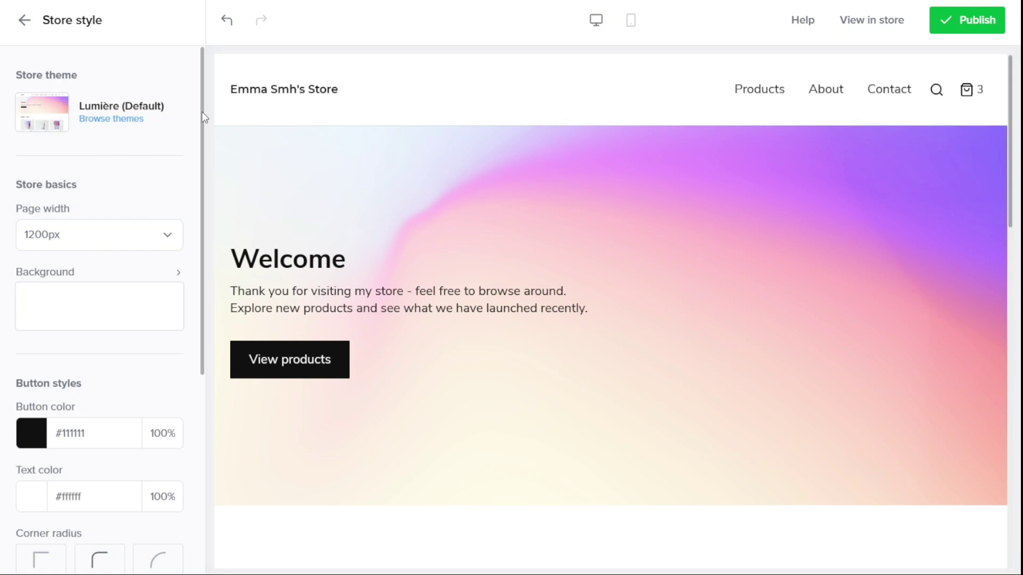
{"action": "left_click_drag", "start_coordinate": [202, 114], "coordinate": [176, 100]}
{"action": "left_click", "coordinate": [24, 23]}
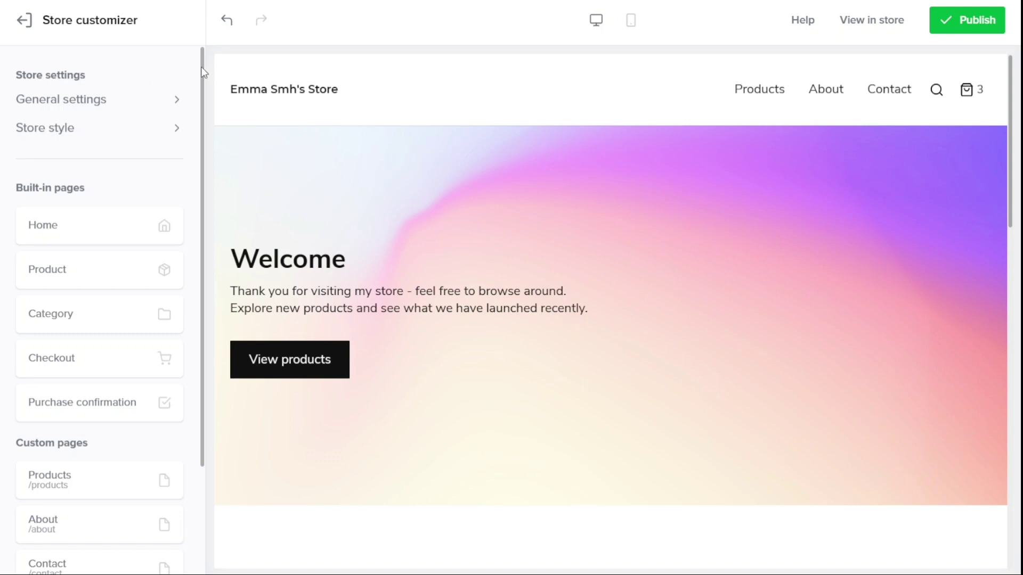
{"action": "left_click_drag", "start_coordinate": [203, 71], "coordinate": [215, 168]}
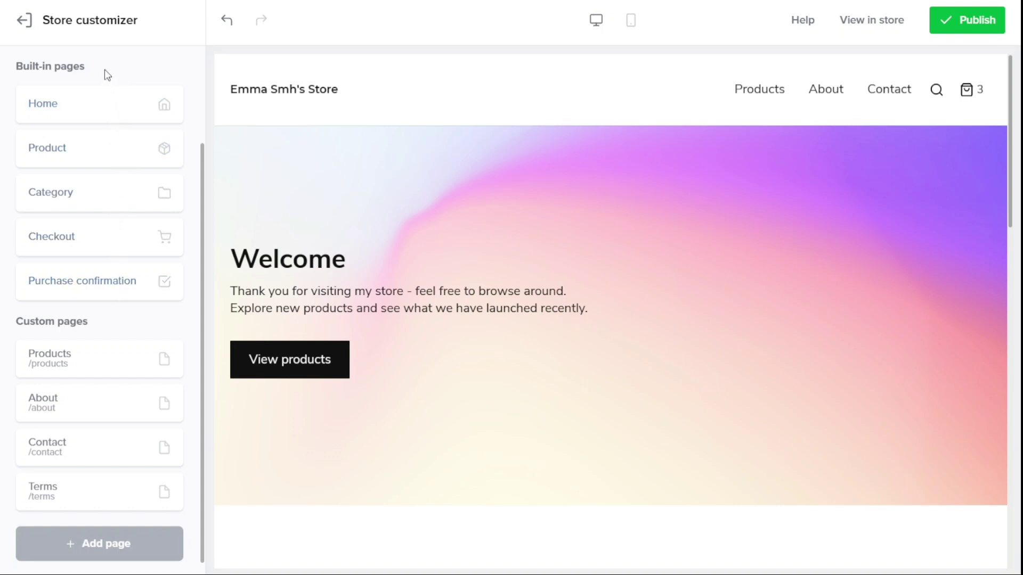
{"action": "left_click", "coordinate": [82, 113]}
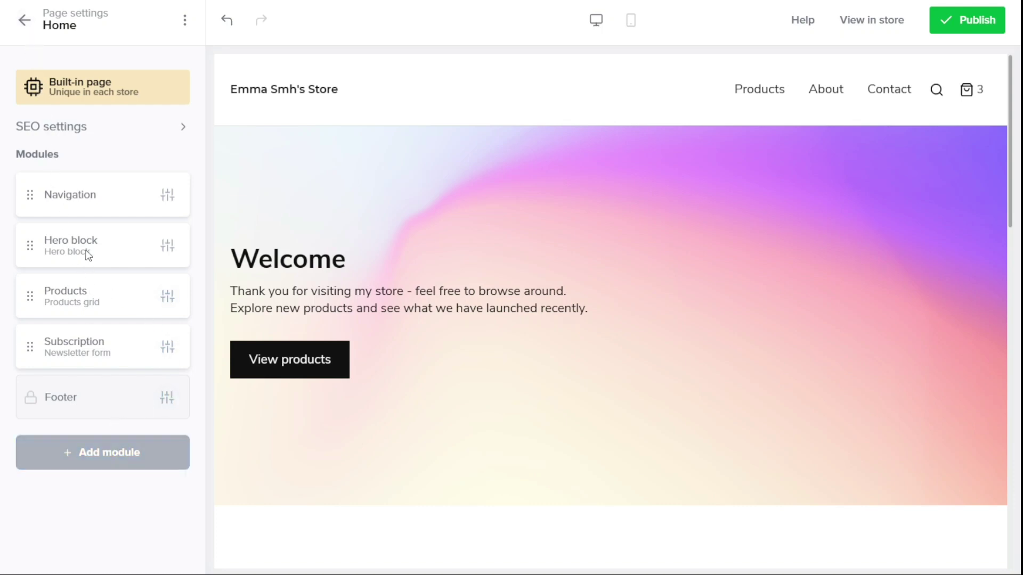
{"action": "mouse_move", "coordinate": [28, 196]}
{"action": "left_mouse_down"}
{"action": "mouse_move", "coordinate": [27, 237]}
{"action": "mouse_move", "coordinate": [23, 193]}
{"action": "left_mouse_up"}
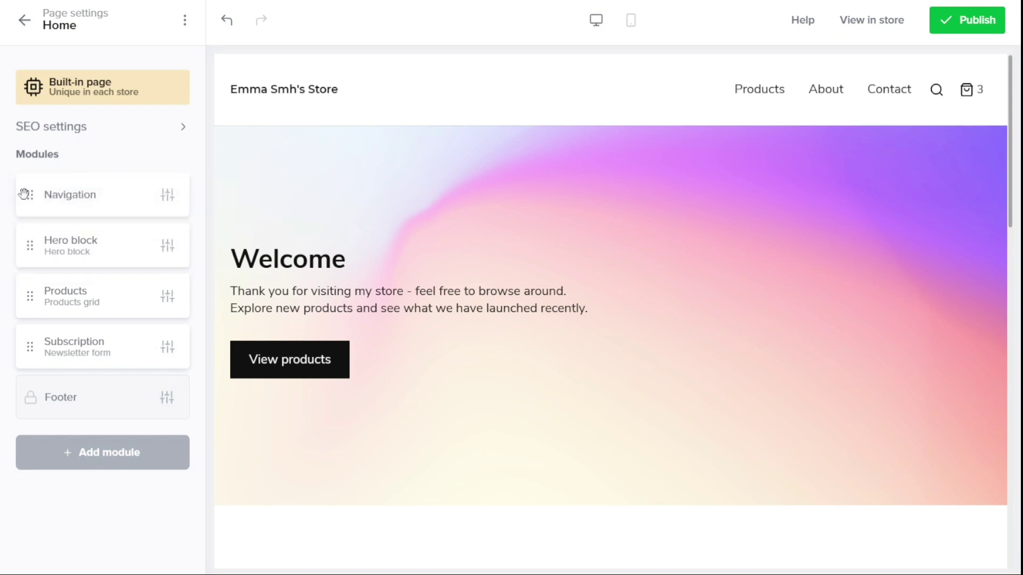
{"action": "left_click", "coordinate": [24, 21]}
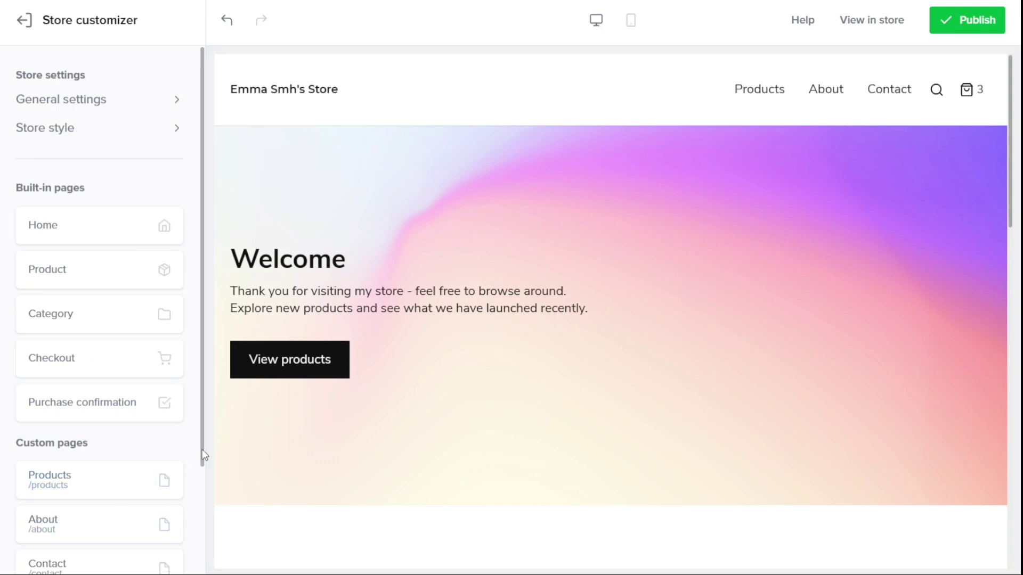
{"action": "left_click_drag", "start_coordinate": [203, 449], "coordinate": [203, 556]}
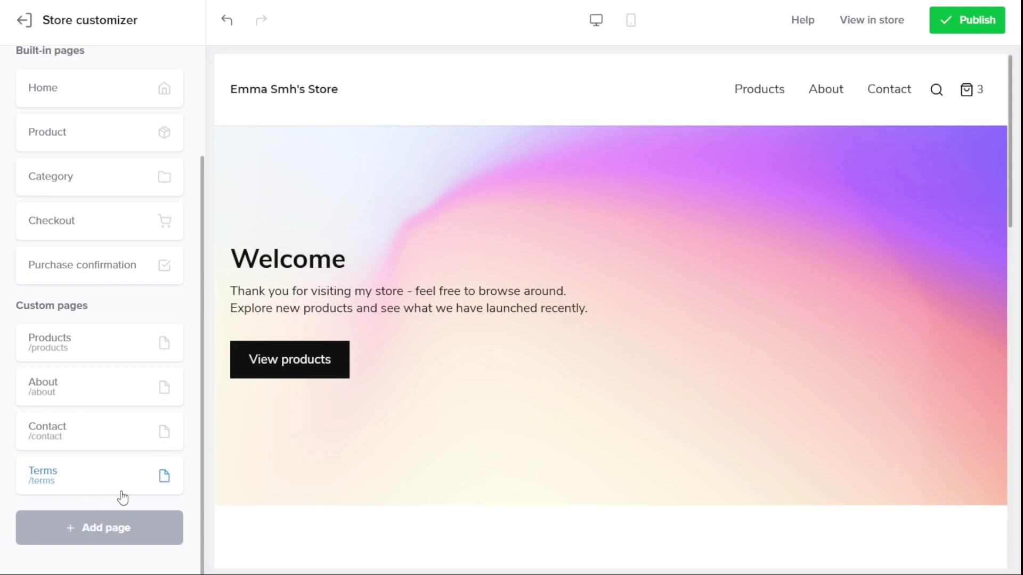
{"action": "left_click", "coordinate": [97, 341]}
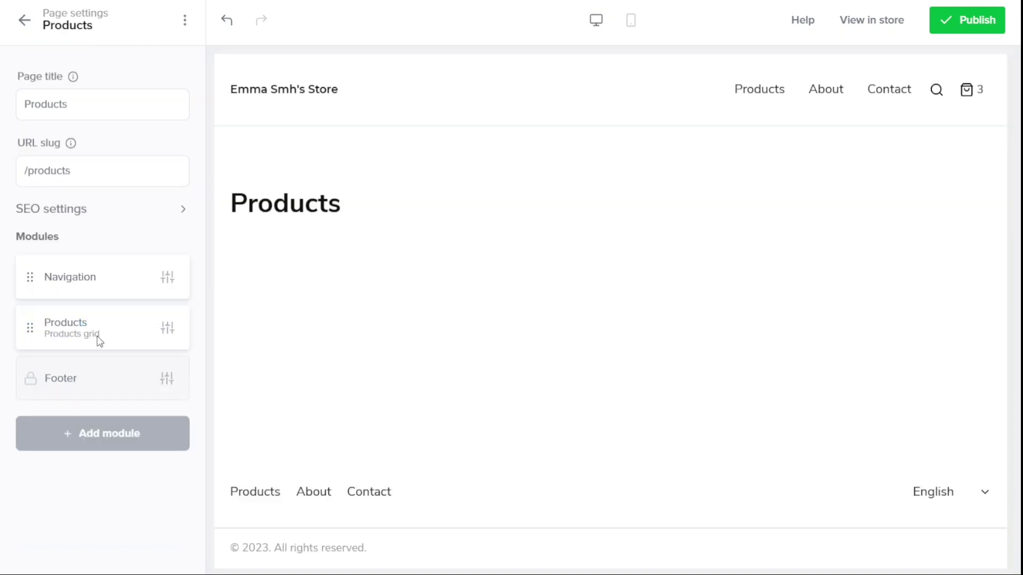
{"action": "mouse_move", "coordinate": [373, 327]}
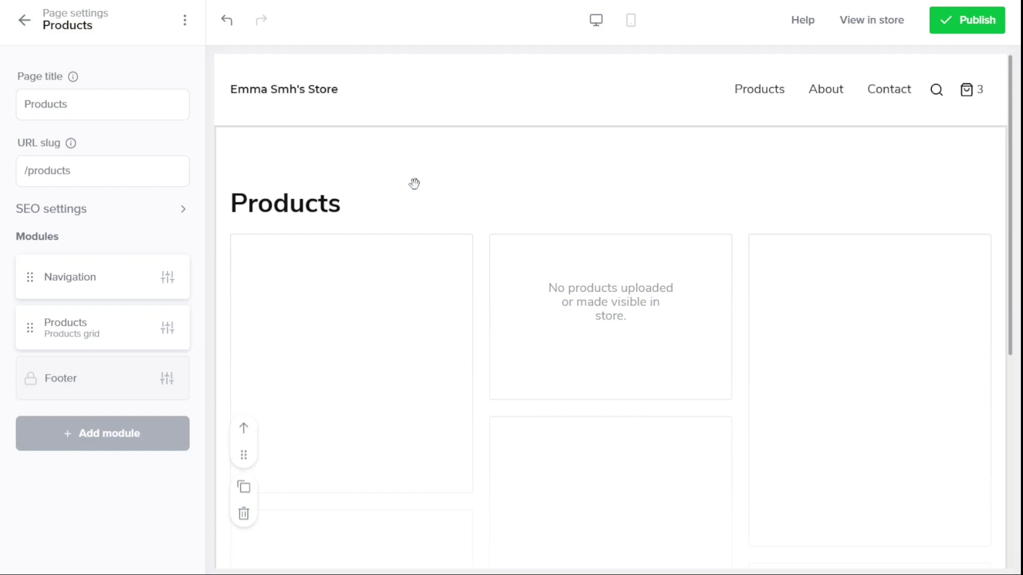
{"action": "left_click", "coordinate": [23, 24]}
{"action": "left_click", "coordinate": [95, 531]}
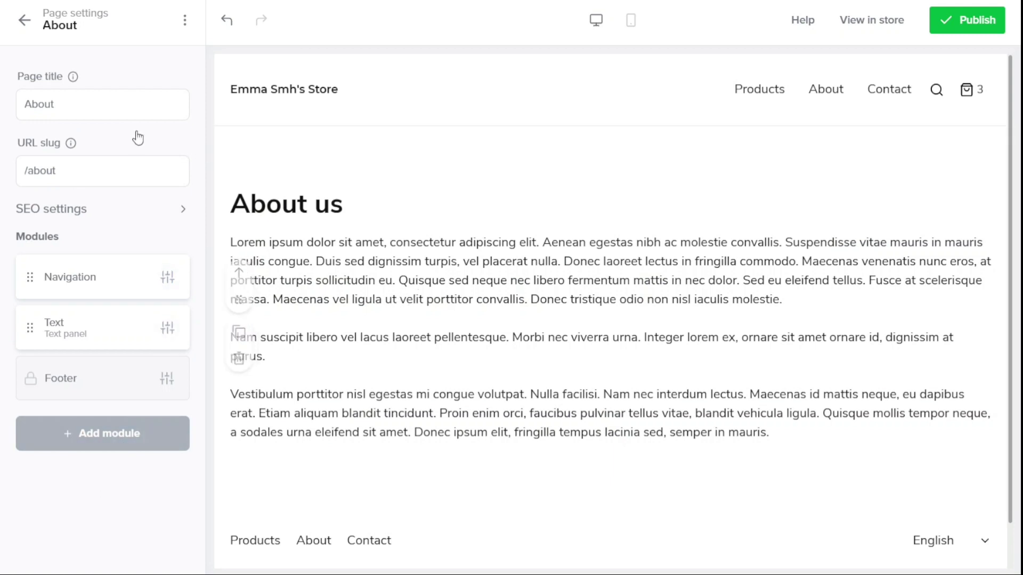
{"action": "left_click", "coordinate": [24, 21]}
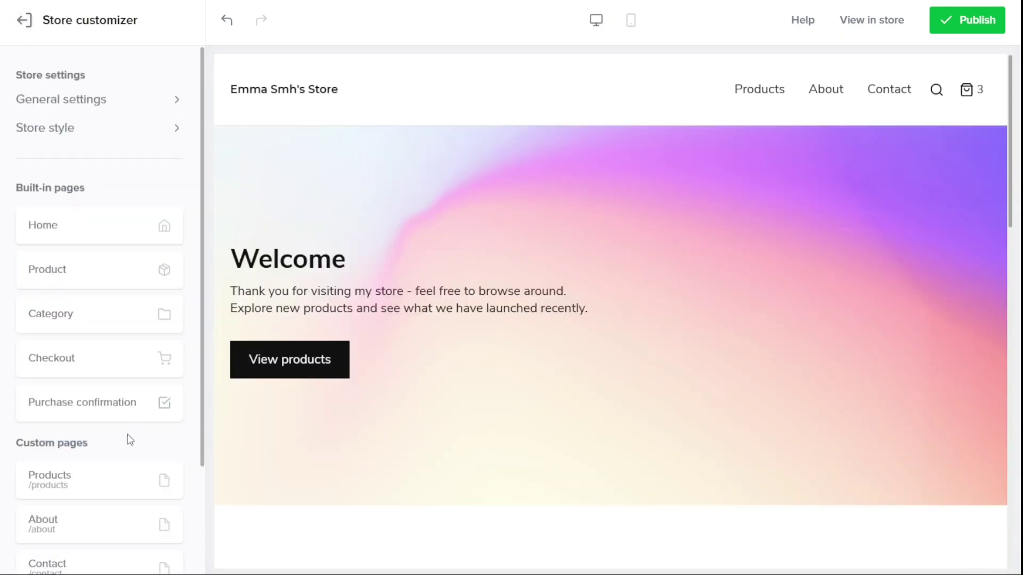
{"action": "left_click", "coordinate": [100, 568]}
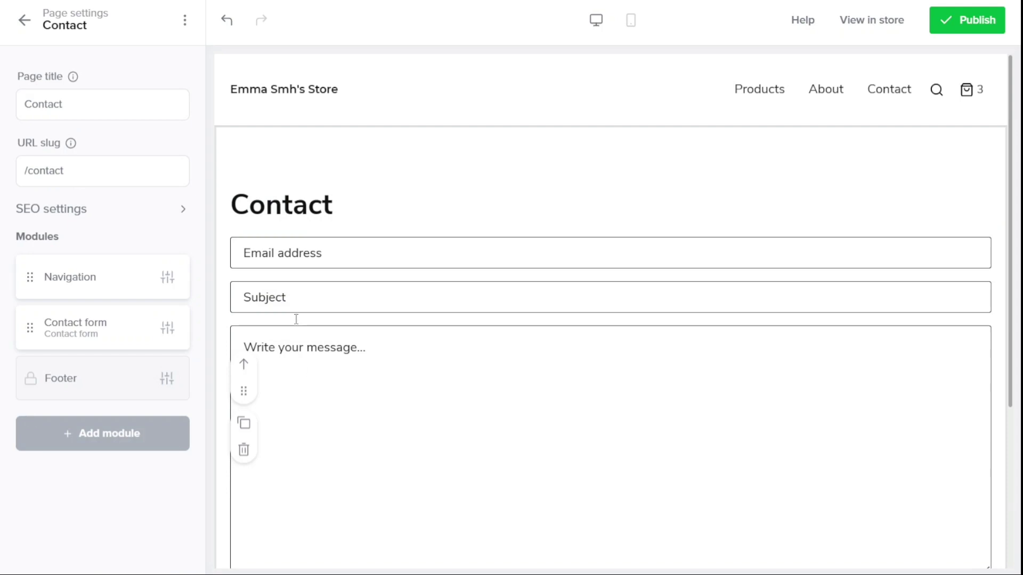
{"action": "left_click", "coordinate": [24, 21]}
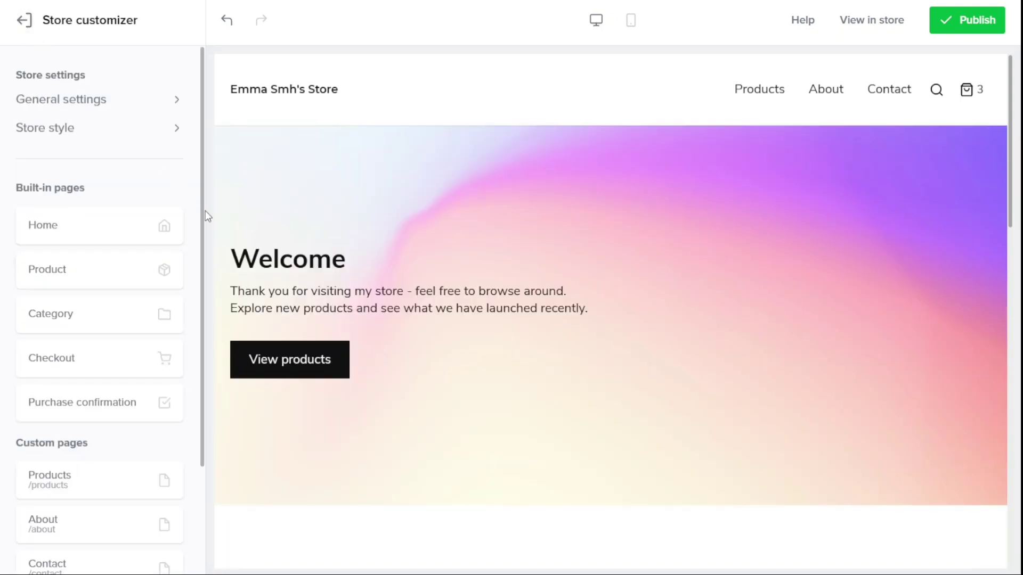
{"action": "scroll", "coordinate": [203, 213], "scroll_direction": "down", "scroll_amount": 3}
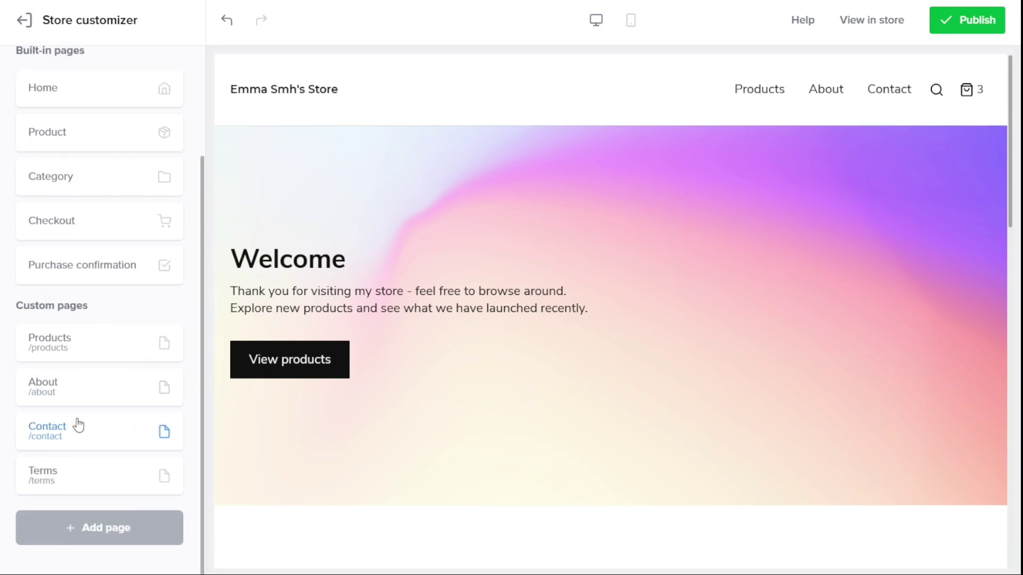
{"action": "left_click", "coordinate": [94, 487]}
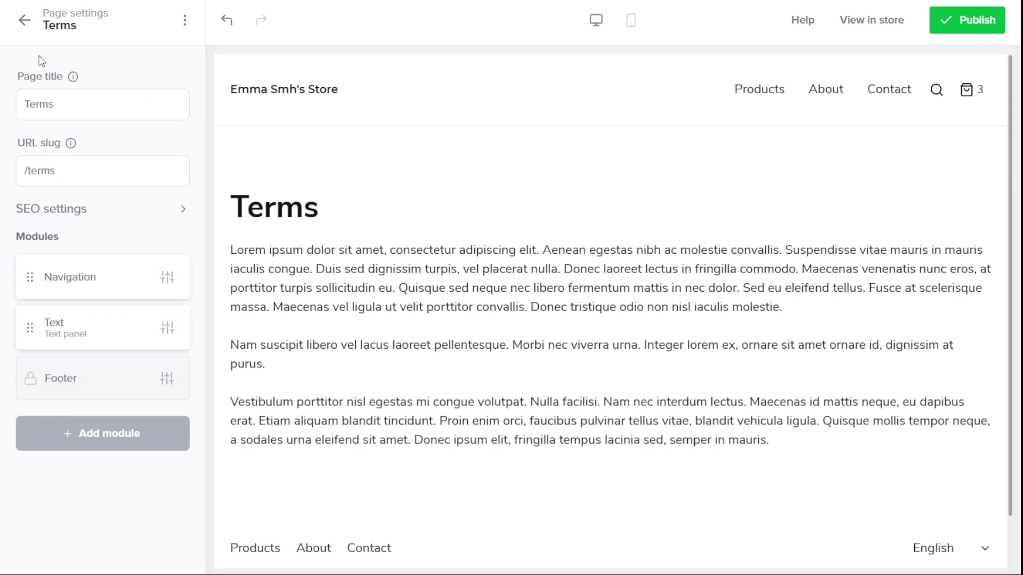
{"action": "left_click", "coordinate": [26, 27]}
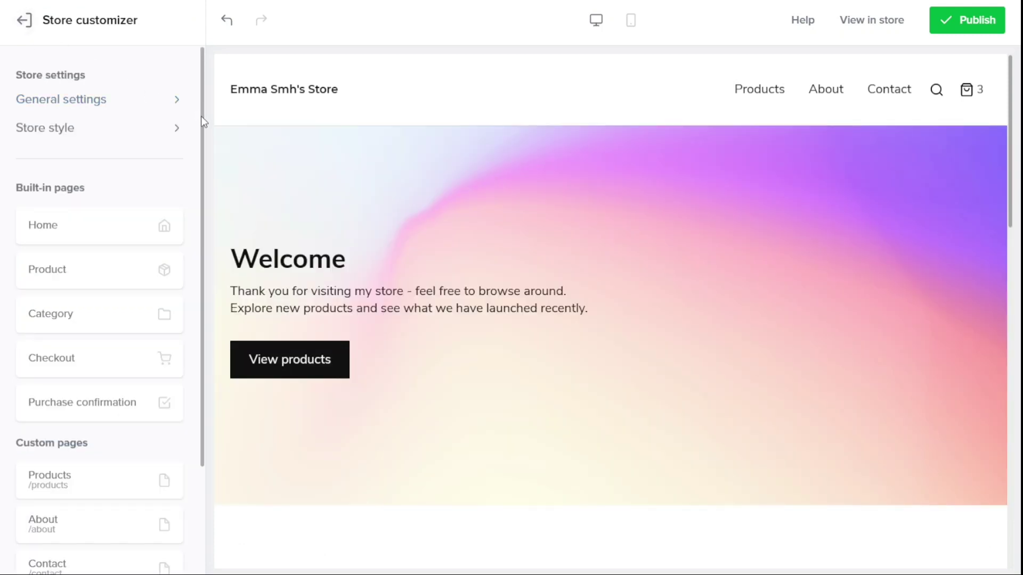
Step: Open the Hero block editor from the preview and check the Welcome subtitle: 16px Nunito Sans, #111111
{"action": "left_click", "coordinate": [407, 302]}
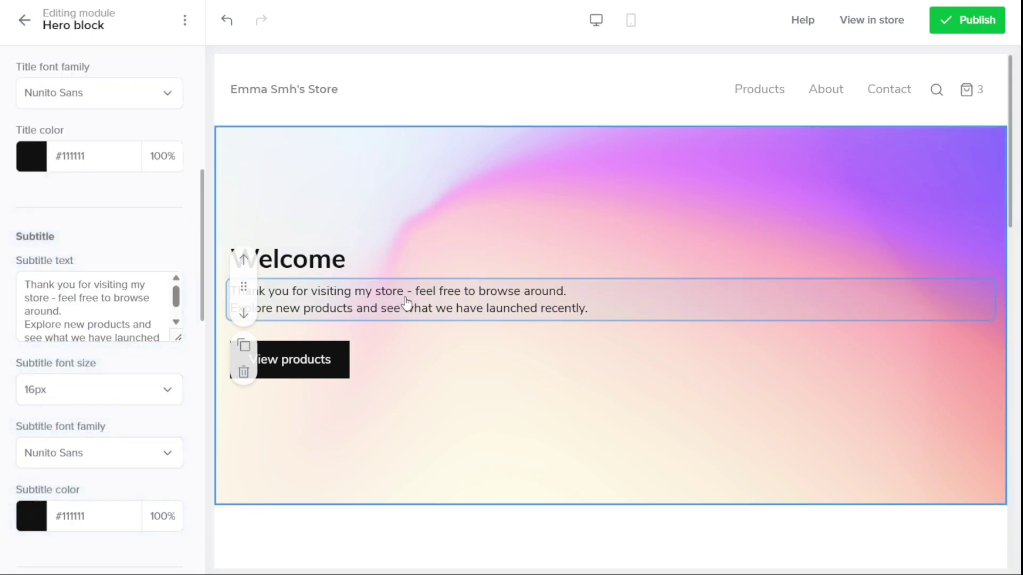
{"action": "left_click", "coordinate": [63, 314]}
{"action": "left_click", "coordinate": [168, 241]}
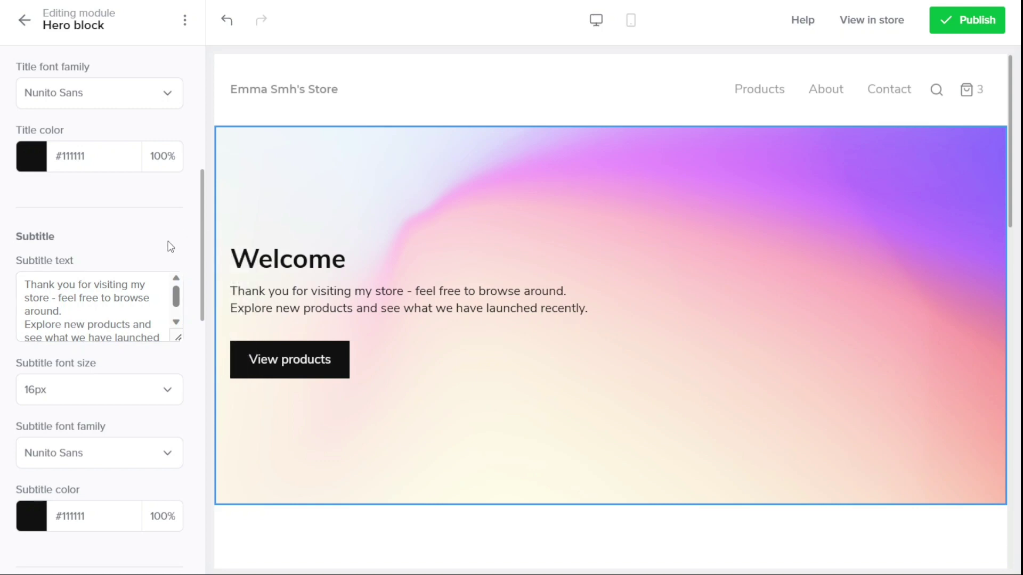